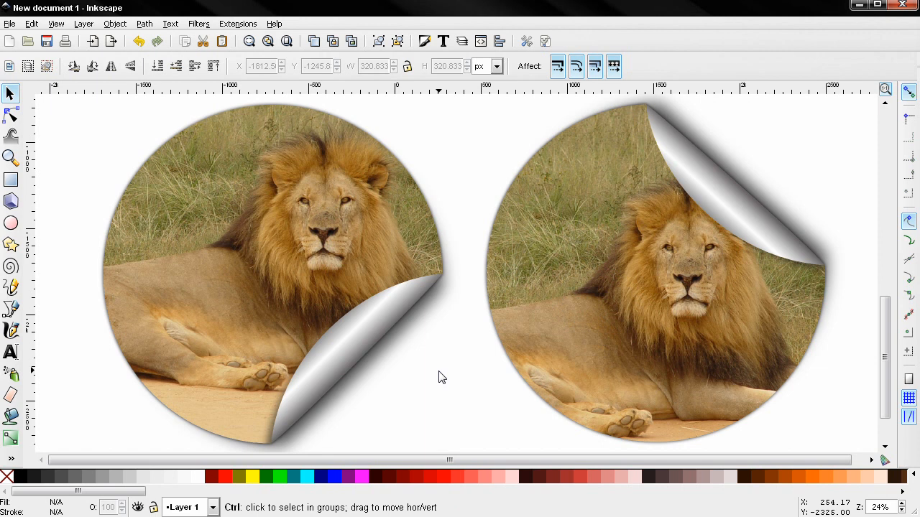
Select and delete the two sample lion sticker images, leaving the canvas empty.
{"action": "key", "text": "ctrl+a"}
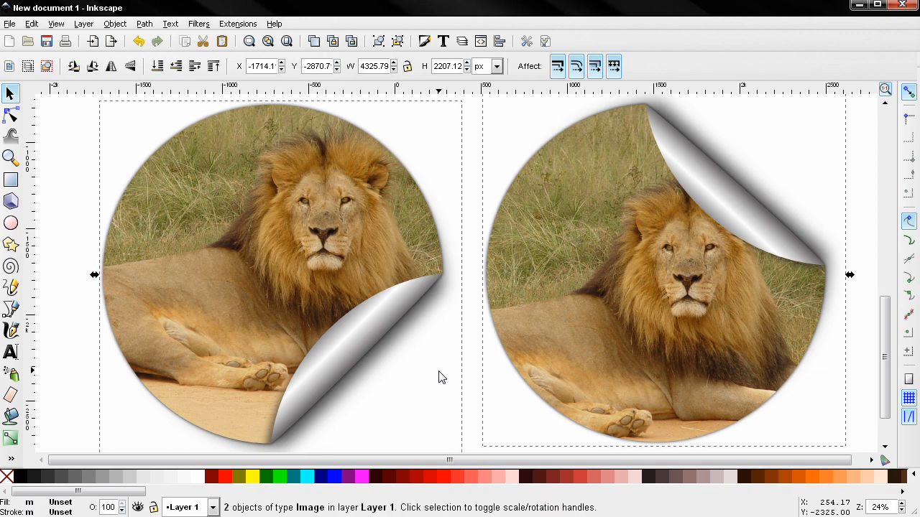
{"action": "key", "text": "Delete"}
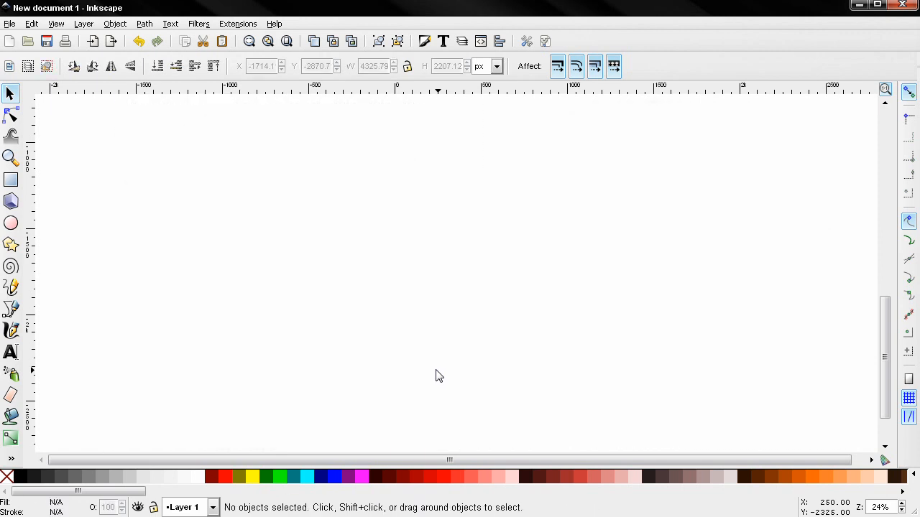
Draw a black circle and set its width to 650 px with the lock on, making it 650 × 650.
{"action": "left_click", "coordinate": [11, 223]}
{"action": "left_click_drag", "start_coordinate": [152, 132], "coordinate": [477, 403]}
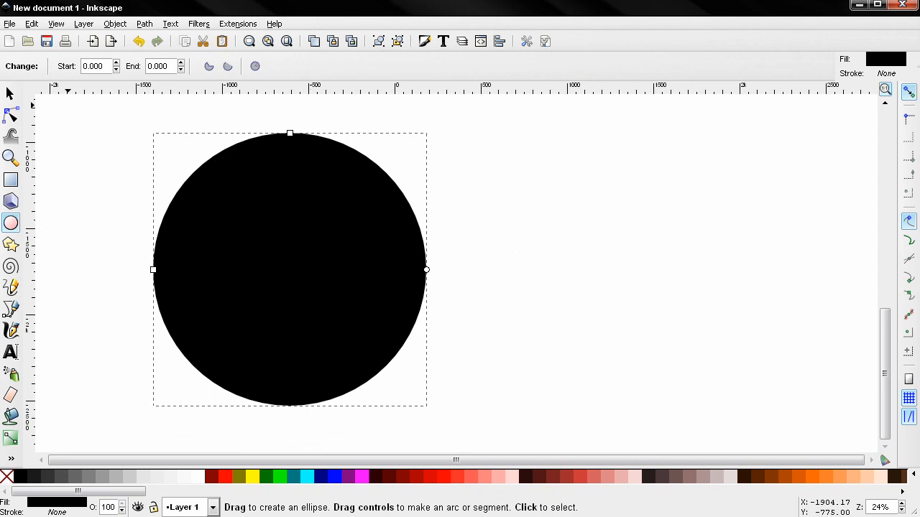
{"action": "left_click", "coordinate": [10, 94]}
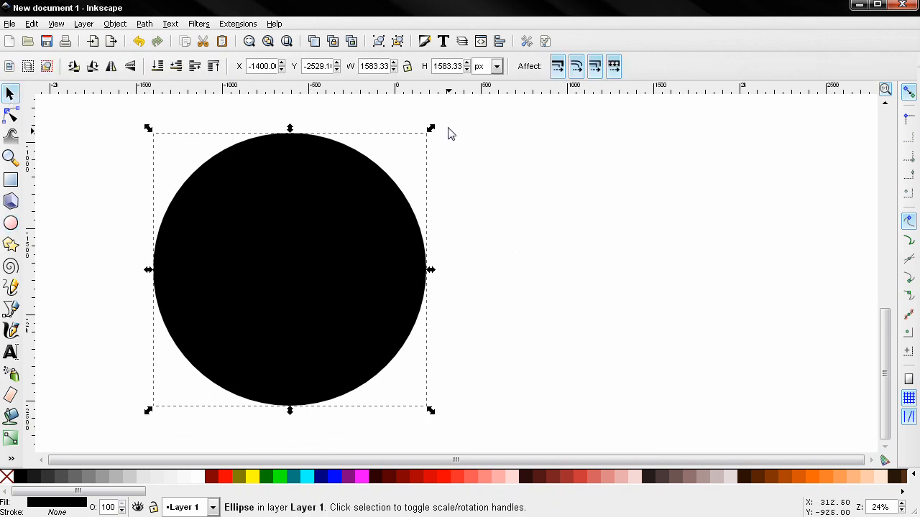
{"action": "double_click", "coordinate": [370, 64]}
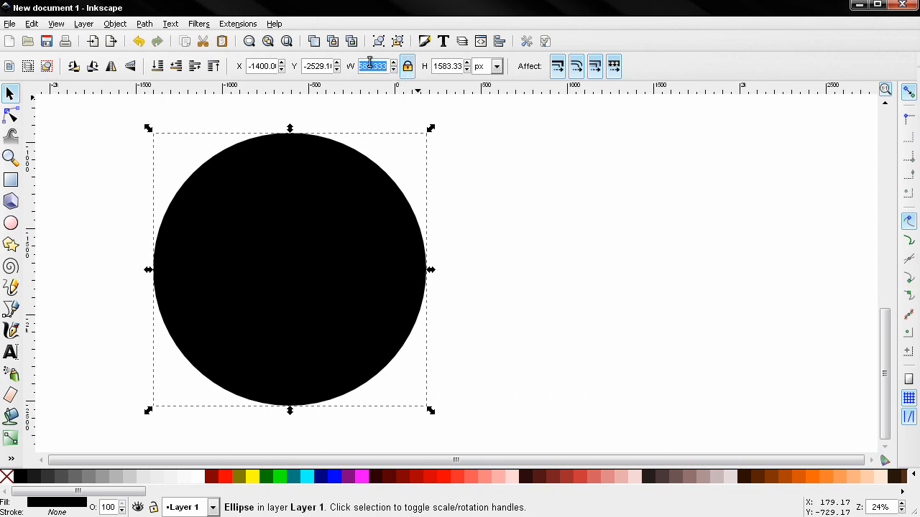
{"action": "type", "text": "650"}
{"action": "key", "text": "Return"}
{"action": "scroll", "coordinate": [443, 234], "scroll_direction": "up", "scroll_amount": 1}
{"action": "left_click_drag", "start_coordinate": [407, 252], "coordinate": [513, 202]}
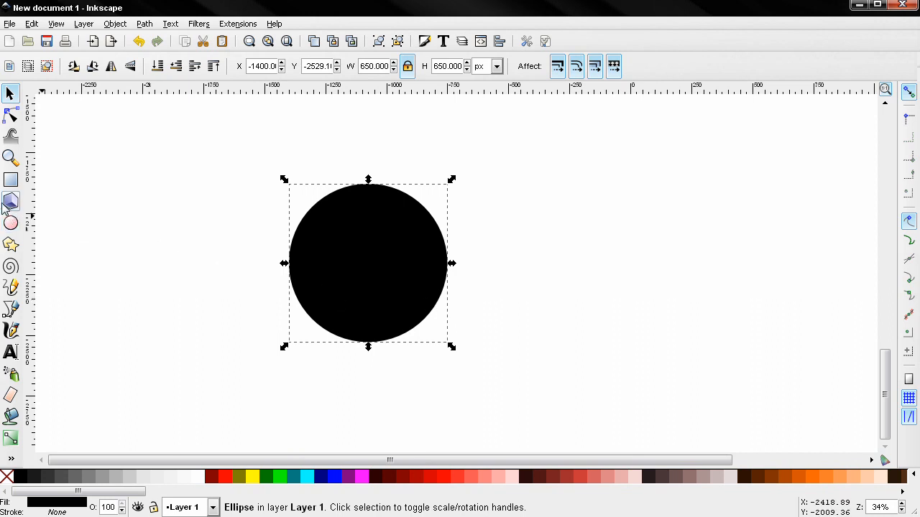
Draw a rectangle over the circle's lower half, fill it red, and set its height to 96 px.
{"action": "left_click", "coordinate": [10, 181]}
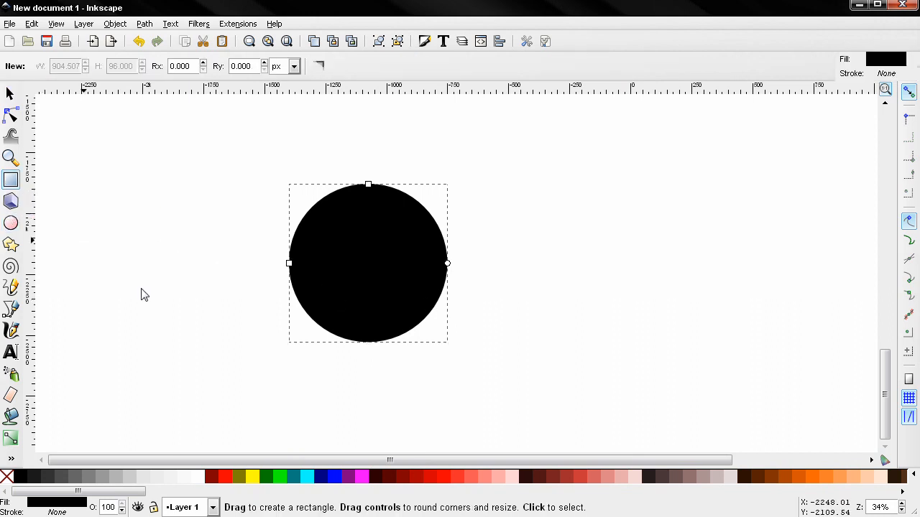
{"action": "left_click_drag", "start_coordinate": [233, 293], "coordinate": [459, 369]}
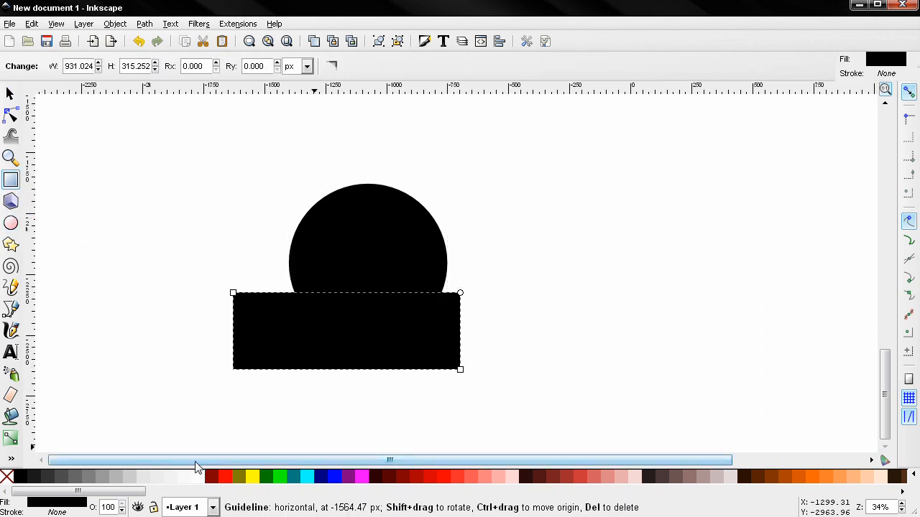
{"action": "left_click", "coordinate": [225, 477]}
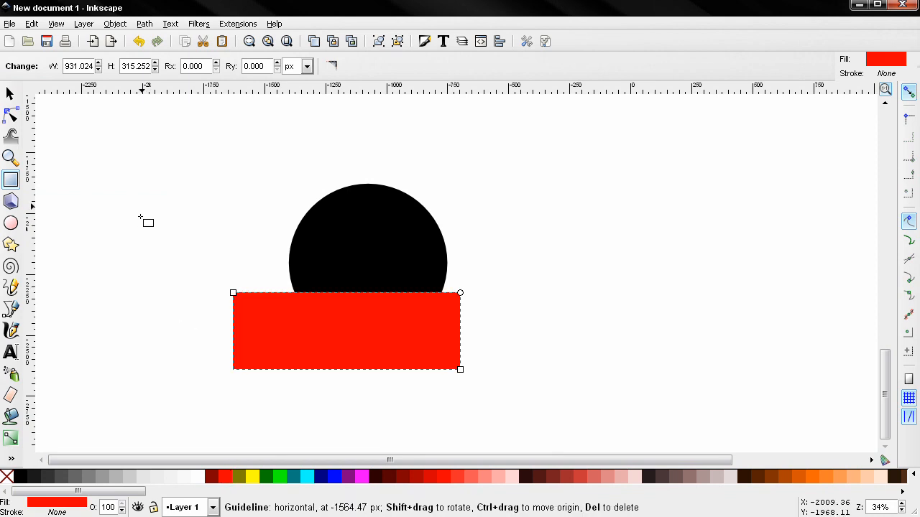
{"action": "double_click", "coordinate": [129, 66]}
{"action": "type", "text": "96"}
{"action": "key", "text": "Return"}
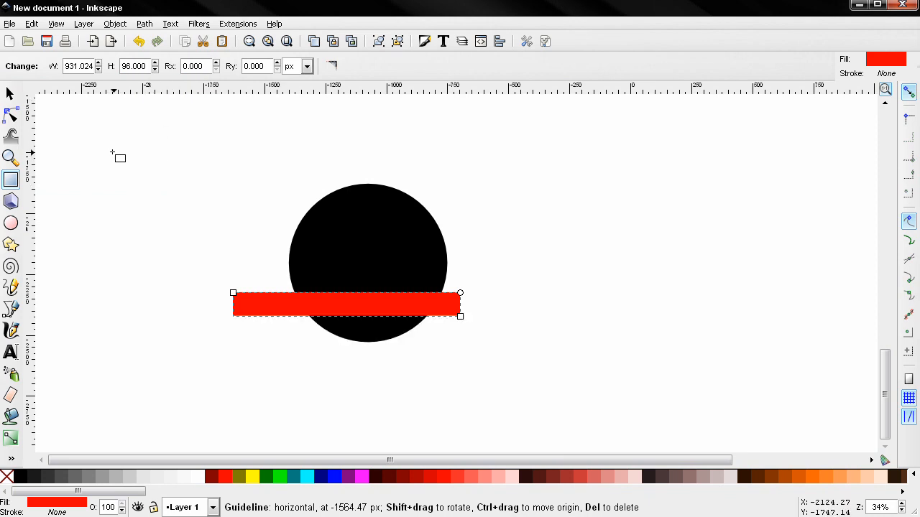
Select the red bar together with the black circle.
{"action": "left_click", "coordinate": [13, 95]}
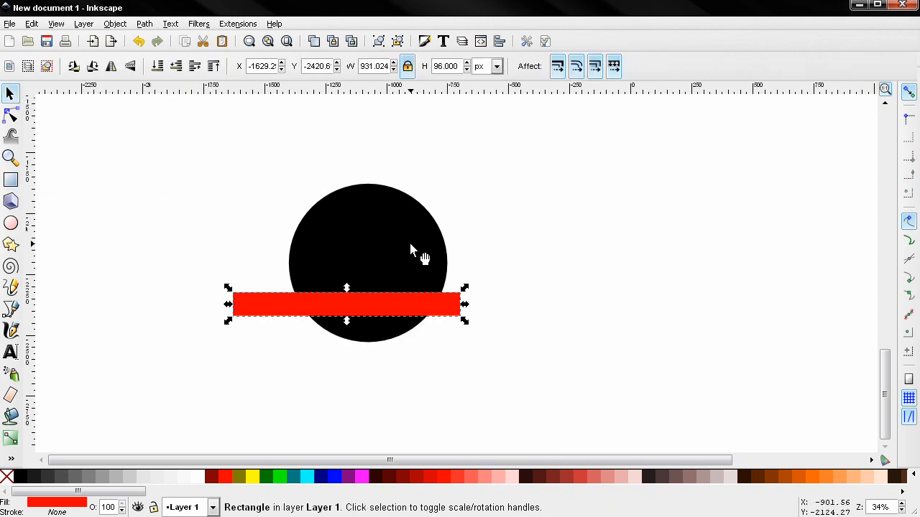
{"action": "left_click", "coordinate": [379, 235], "text": "shift"}
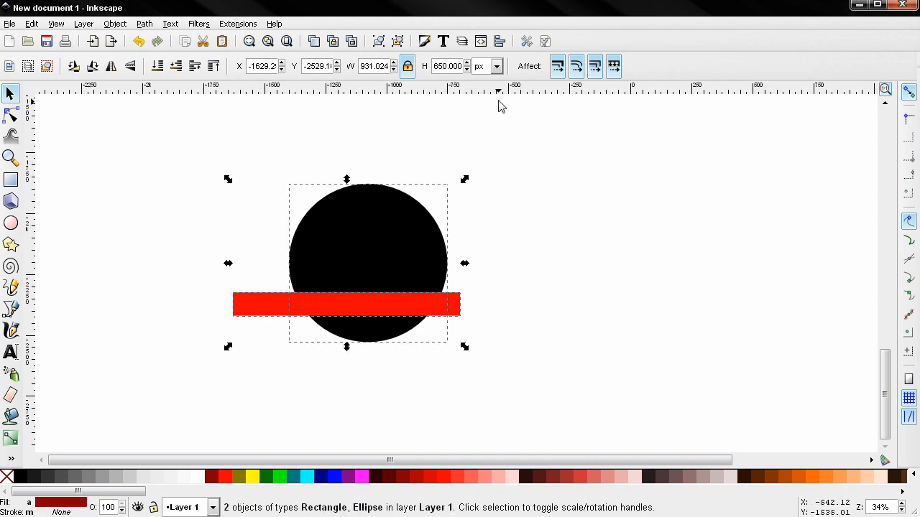
{"action": "left_click", "coordinate": [499, 41]}
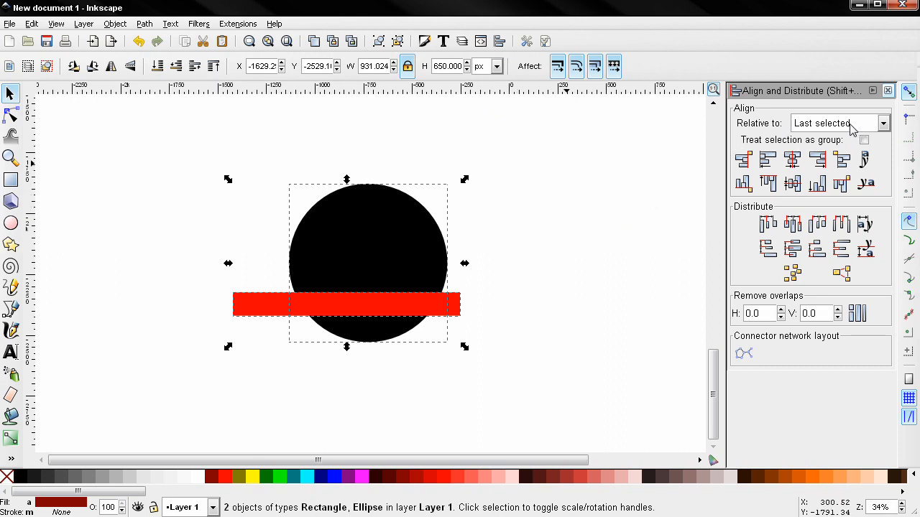
Align the red bar to the circle's bottom edge and duplicate both shapes.
{"action": "left_click", "coordinate": [817, 185]}
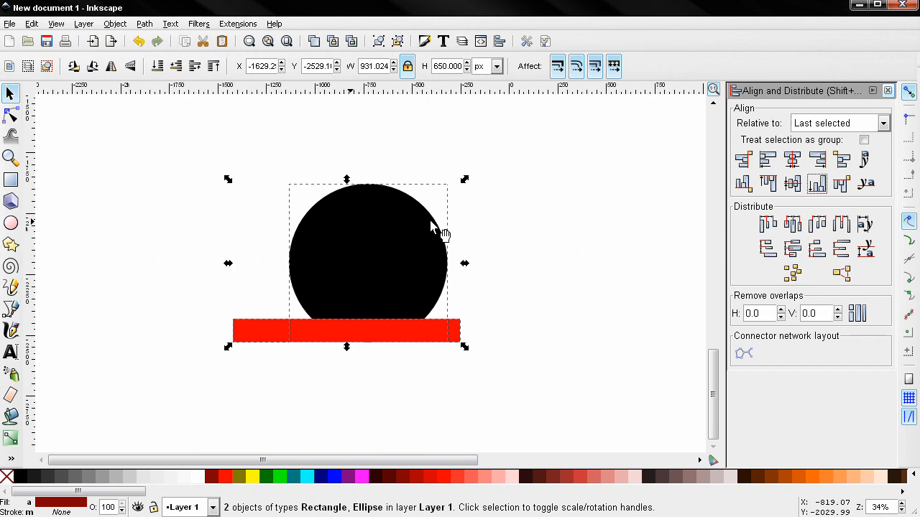
{"action": "left_click", "coordinate": [31, 23]}
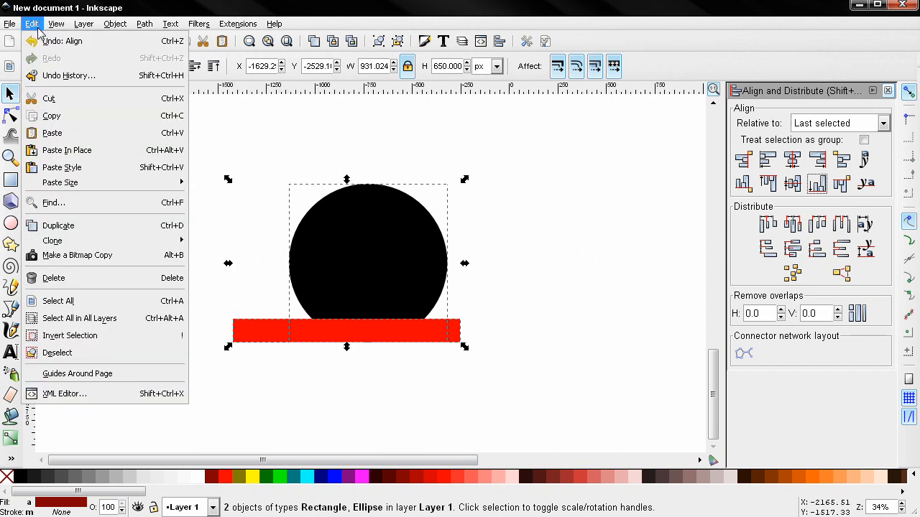
{"action": "left_click", "coordinate": [73, 227]}
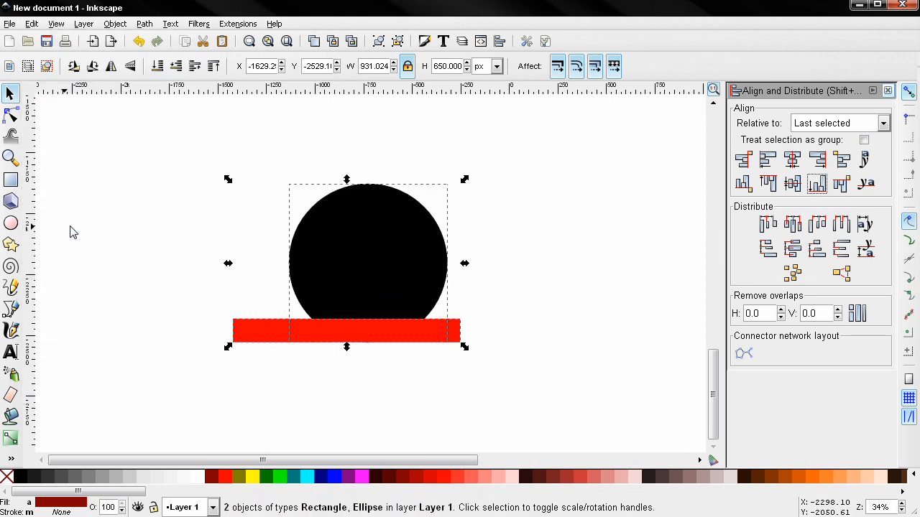
Reselect the red bar and the black circle together.
{"action": "left_click", "coordinate": [535, 307]}
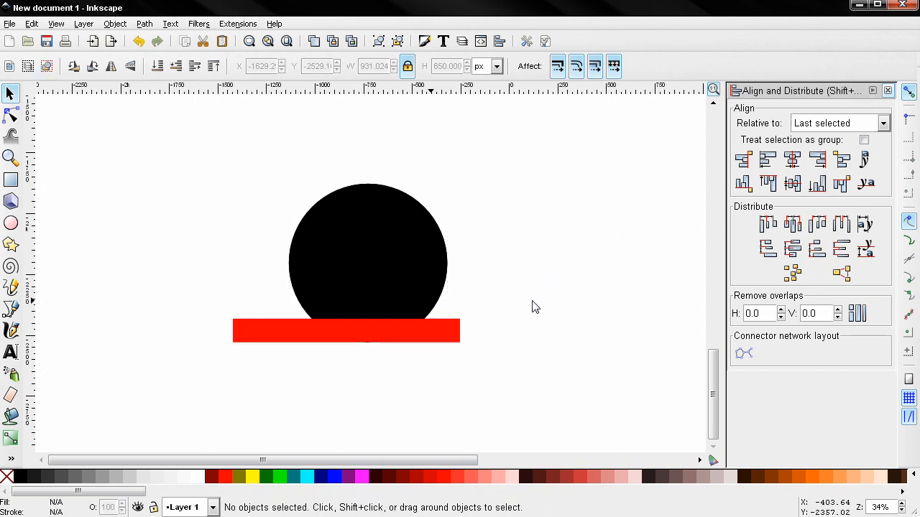
{"action": "left_click", "coordinate": [415, 335]}
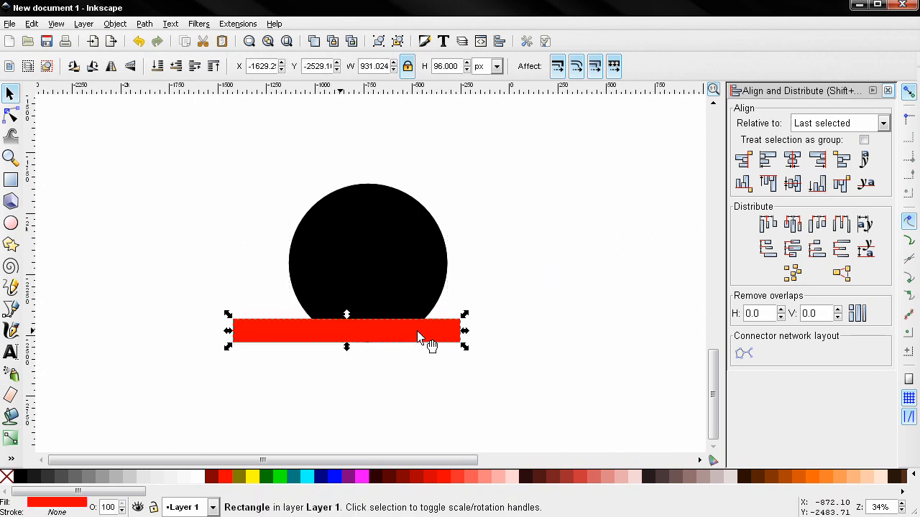
{"action": "left_click", "coordinate": [393, 262], "text": "shift"}
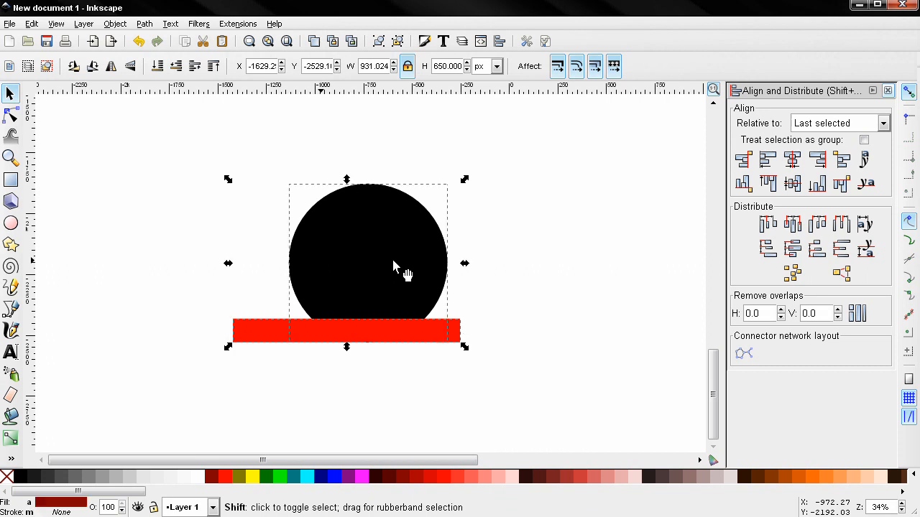
{"action": "left_click", "coordinate": [145, 23]}
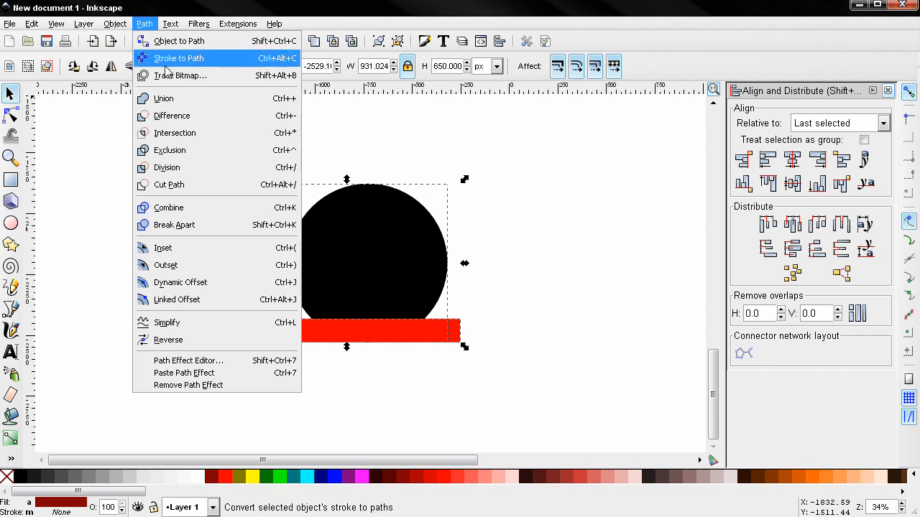
Use Intersection and Difference to split the circle's bottom slice into its own piece, then colour it red.
{"action": "left_click", "coordinate": [202, 140]}
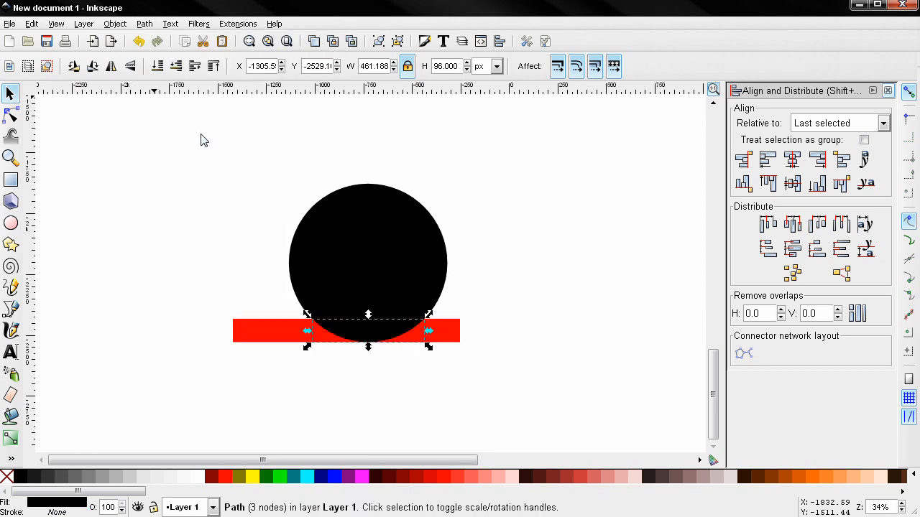
{"action": "left_click", "coordinate": [460, 343]}
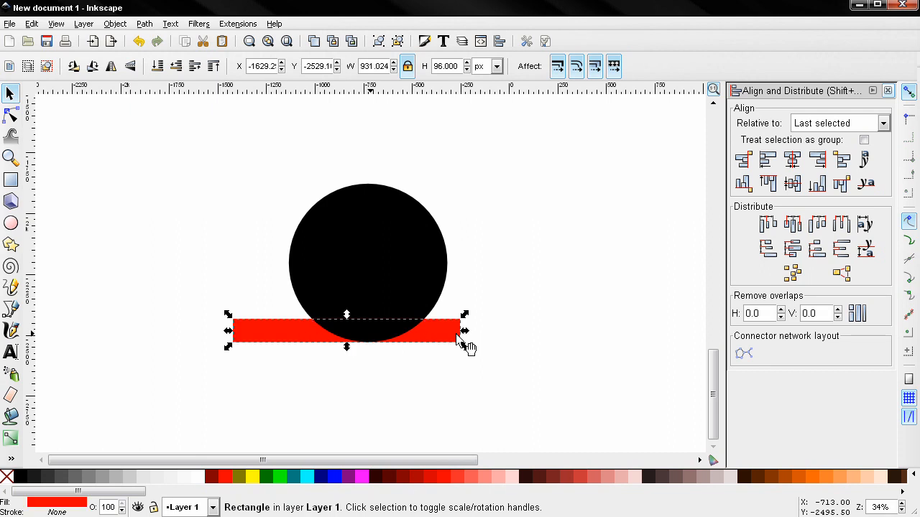
{"action": "left_click", "coordinate": [432, 263], "text": "shift"}
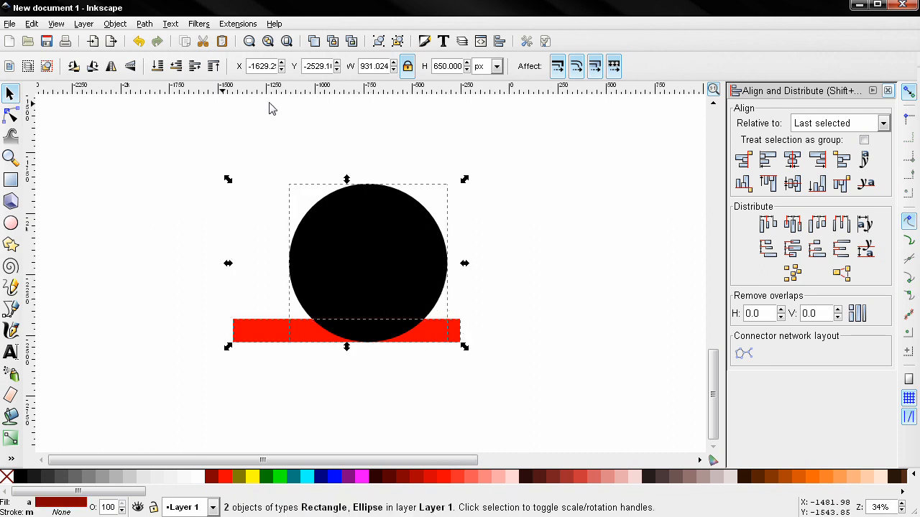
{"action": "left_click", "coordinate": [154, 27]}
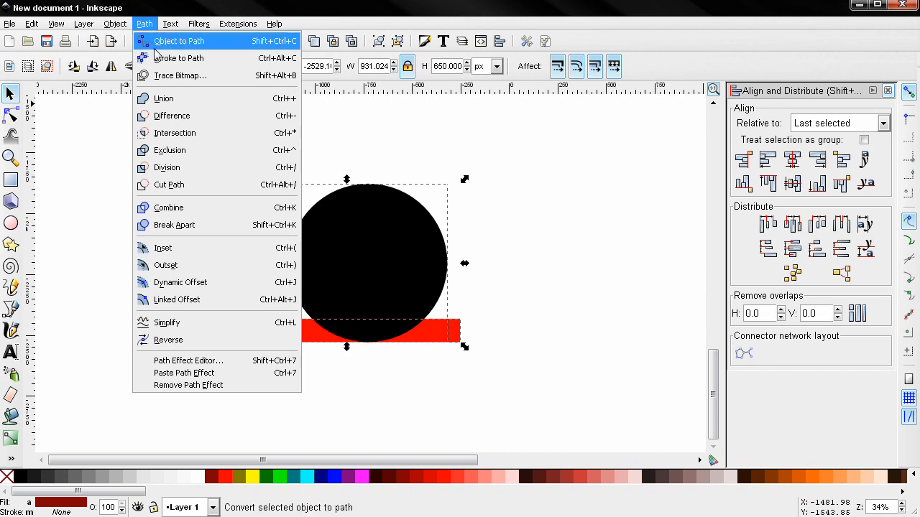
{"action": "left_click", "coordinate": [170, 117]}
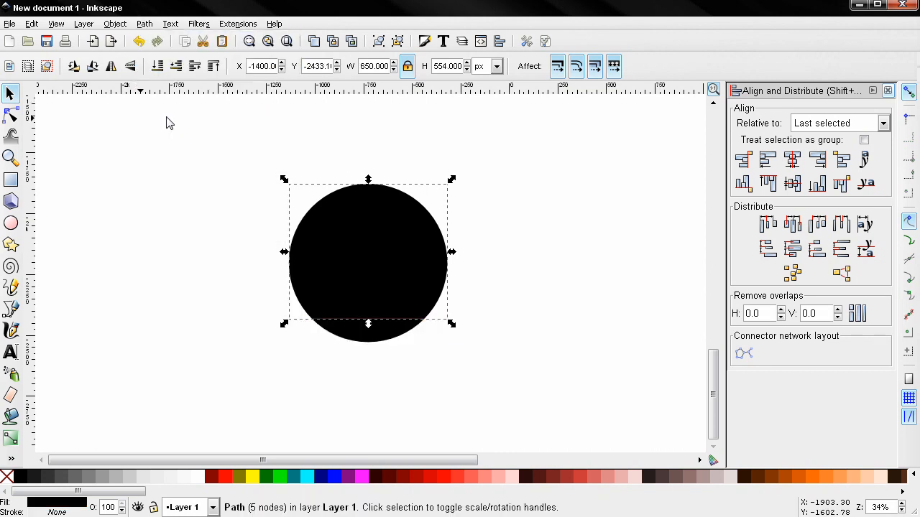
{"action": "left_click", "coordinate": [399, 335]}
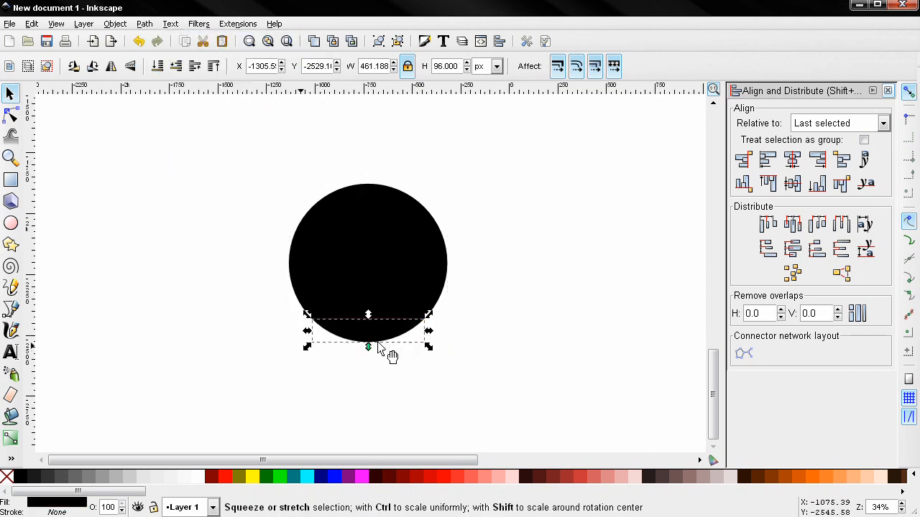
{"action": "left_click", "coordinate": [227, 477]}
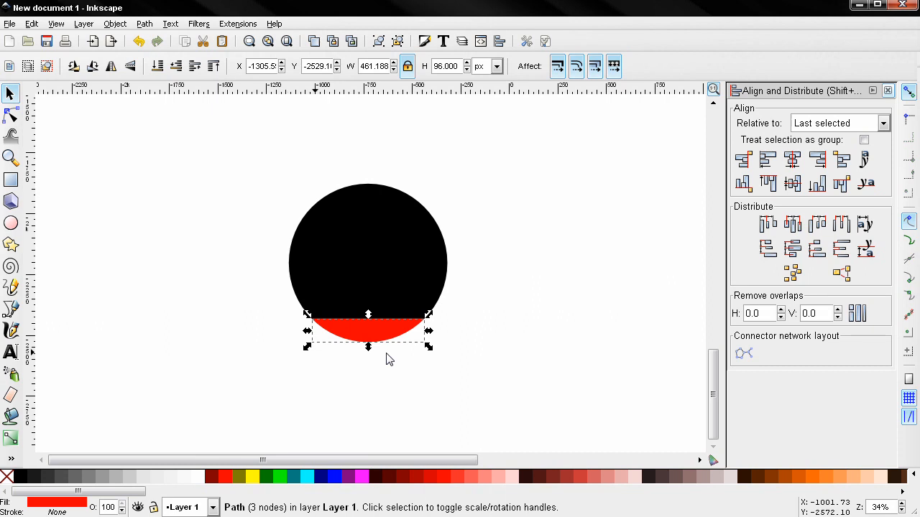
Flip the red cap vertically and align it to the circle's bottom edge.
{"action": "left_click", "coordinate": [130, 66]}
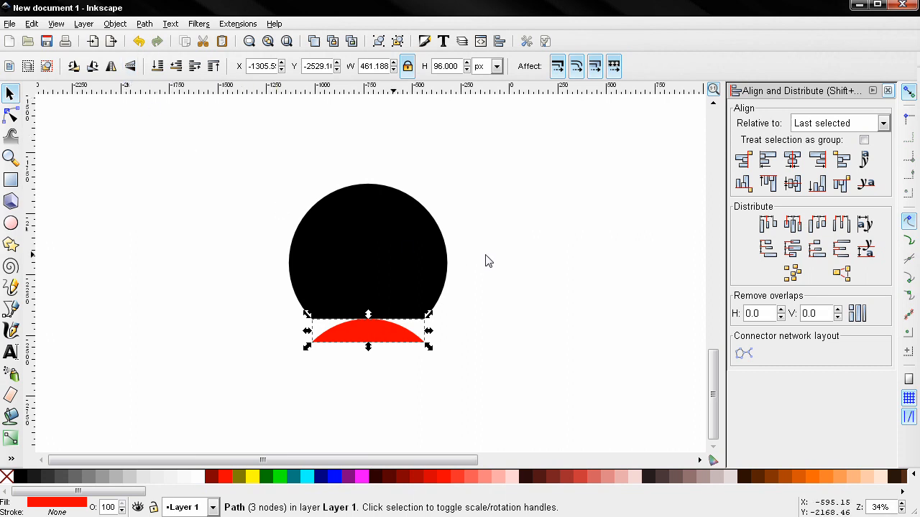
{"action": "left_click", "coordinate": [403, 251], "text": "shift"}
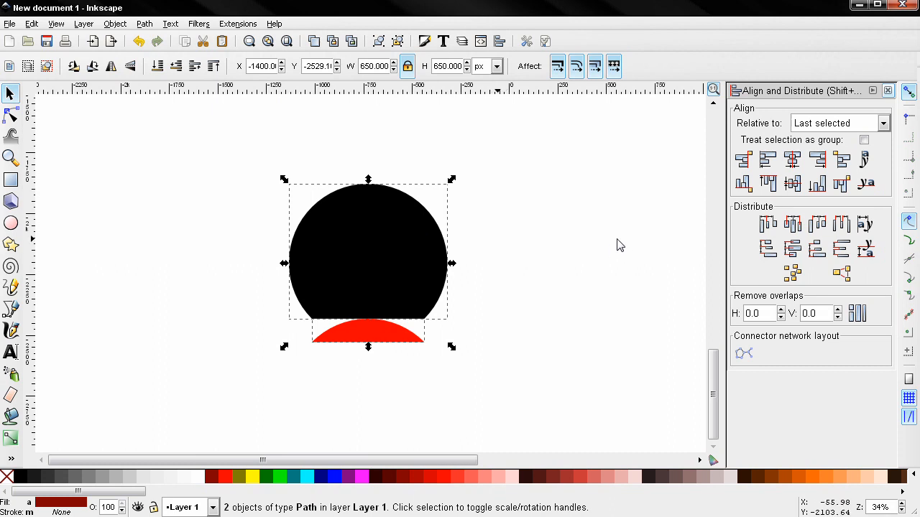
{"action": "left_click", "coordinate": [816, 186]}
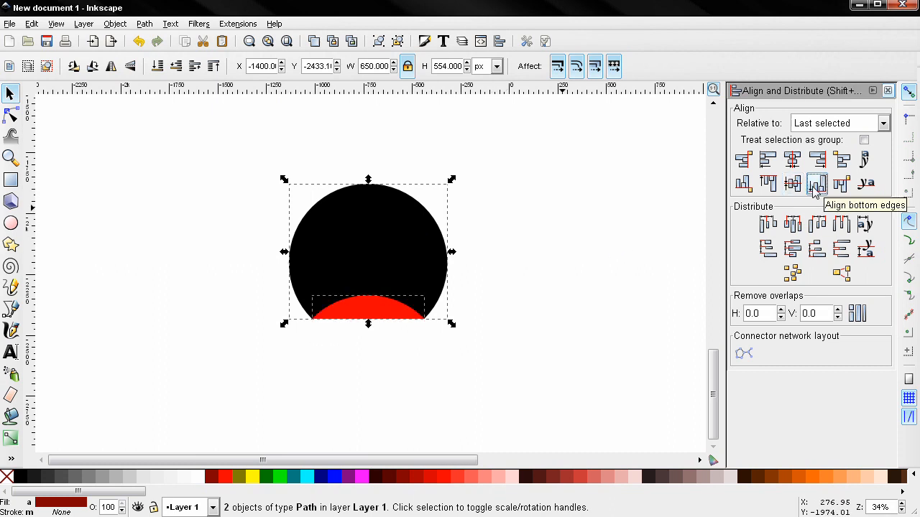
Unlock the aspect ratio and set the red cap's height to 78 px.
{"action": "left_click", "coordinate": [517, 285]}
{"action": "left_click", "coordinate": [362, 316]}
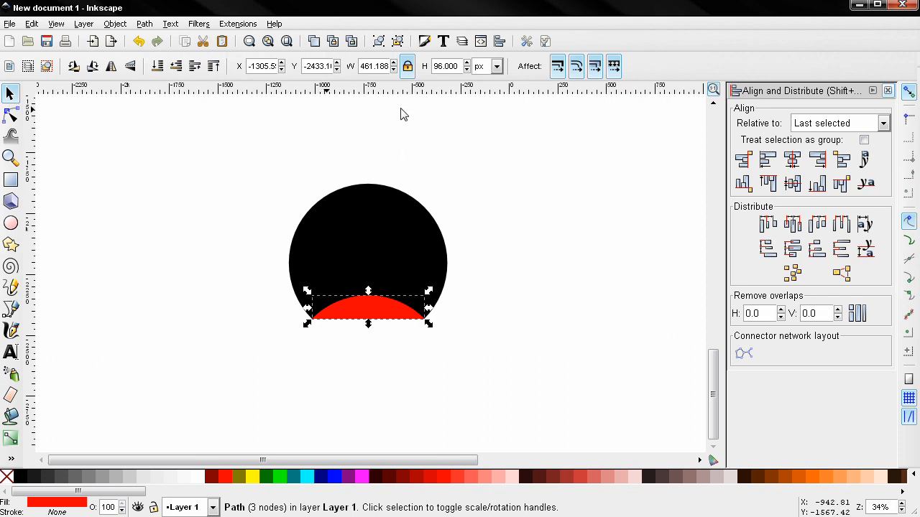
{"action": "left_click", "coordinate": [407, 66]}
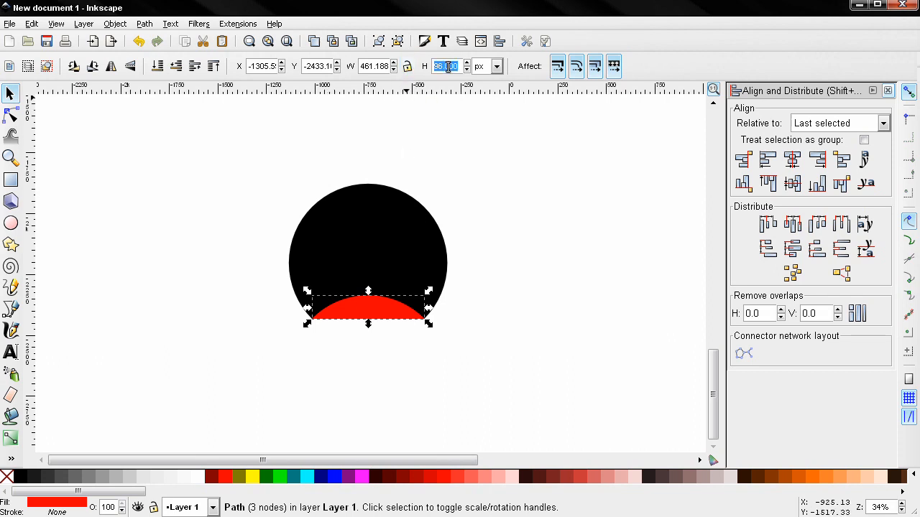
{"action": "type", "text": "78"}
{"action": "key", "text": "Return"}
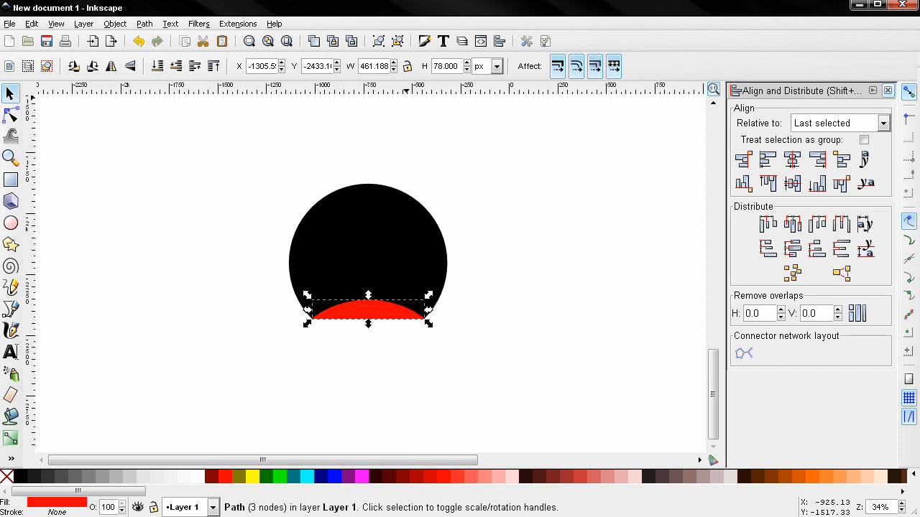
{"action": "left_click", "coordinate": [425, 47]}
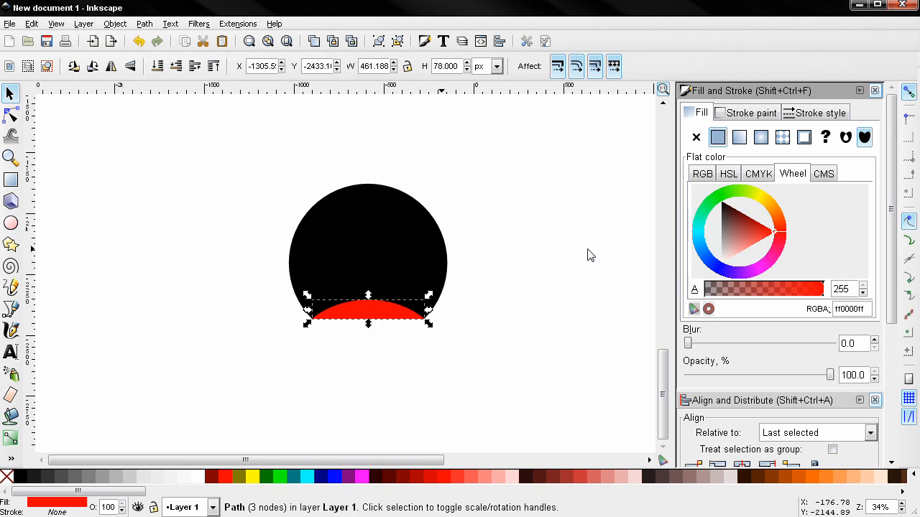
Give the red cap a linear gradient fill, add an extra stop, and select stop5265 in the editor.
{"action": "left_click", "coordinate": [735, 141]}
{"action": "left_click", "coordinate": [808, 192]}
{"action": "left_click_drag", "start_coordinate": [662, 167], "coordinate": [680, 151]}
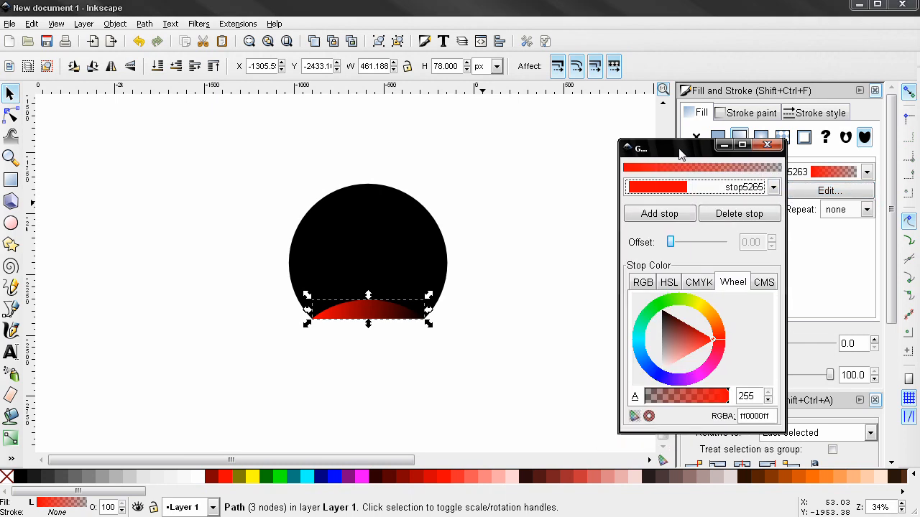
{"action": "left_click", "coordinate": [661, 215]}
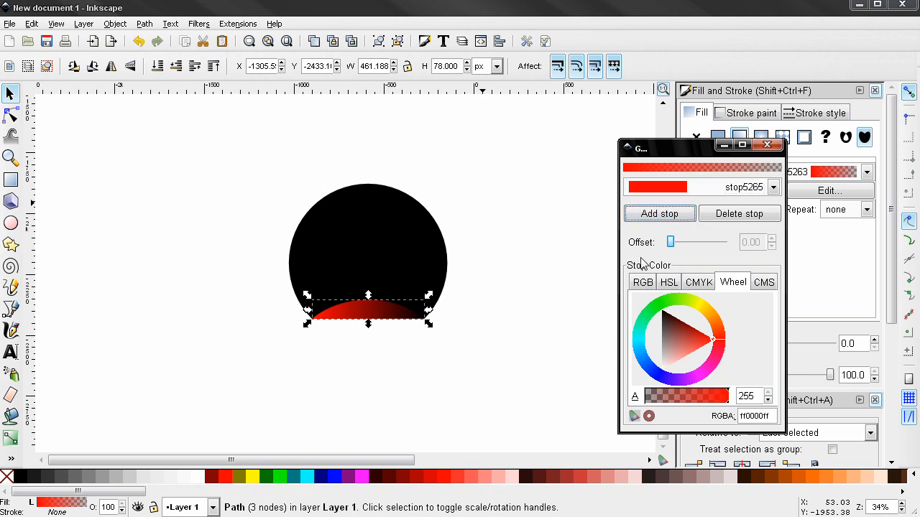
{"action": "left_click", "coordinate": [654, 188]}
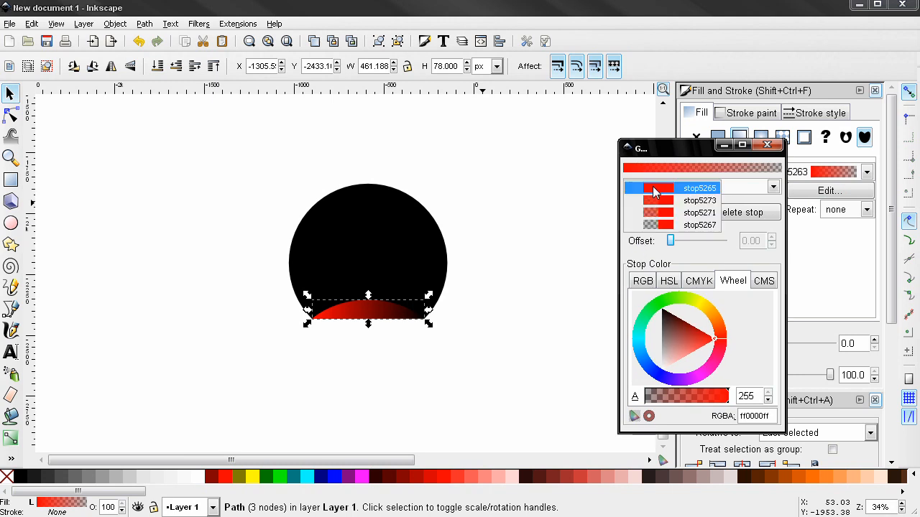
{"action": "left_click", "coordinate": [662, 190]}
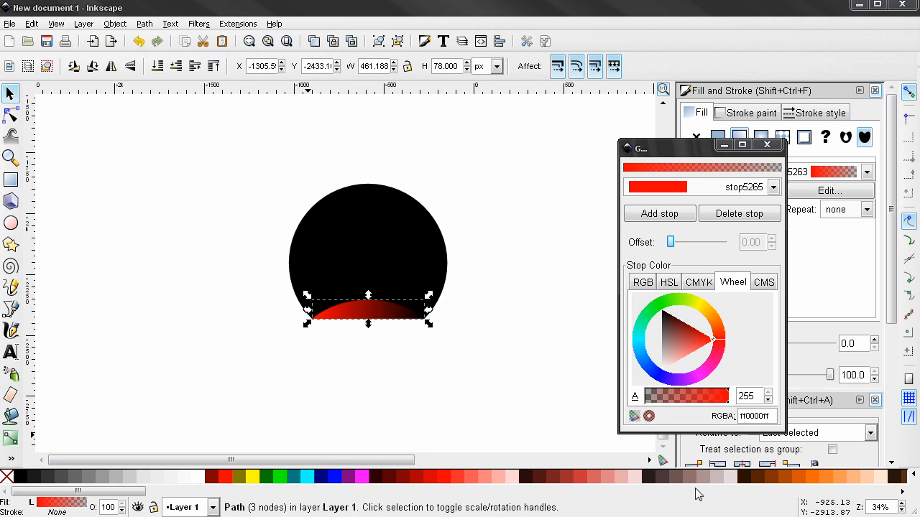
Set the first gradient stop to grey 8c8c8cff.
{"action": "double_click", "coordinate": [751, 411]}
{"action": "type", "text": "8c8c8cff"}
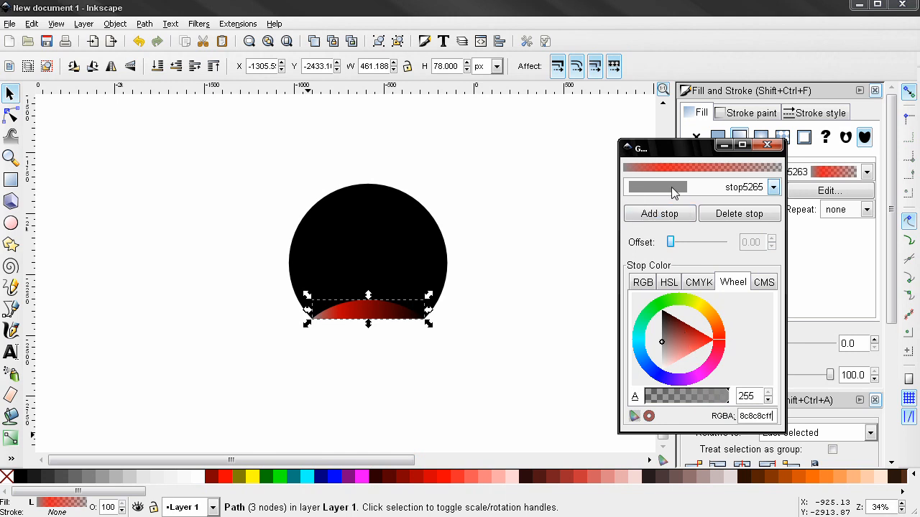
{"action": "left_click_drag", "start_coordinate": [761, 415], "coordinate": [740, 416]}
Make stop5273 fully opaque white at offset 0.44.
{"action": "left_click", "coordinate": [661, 192]}
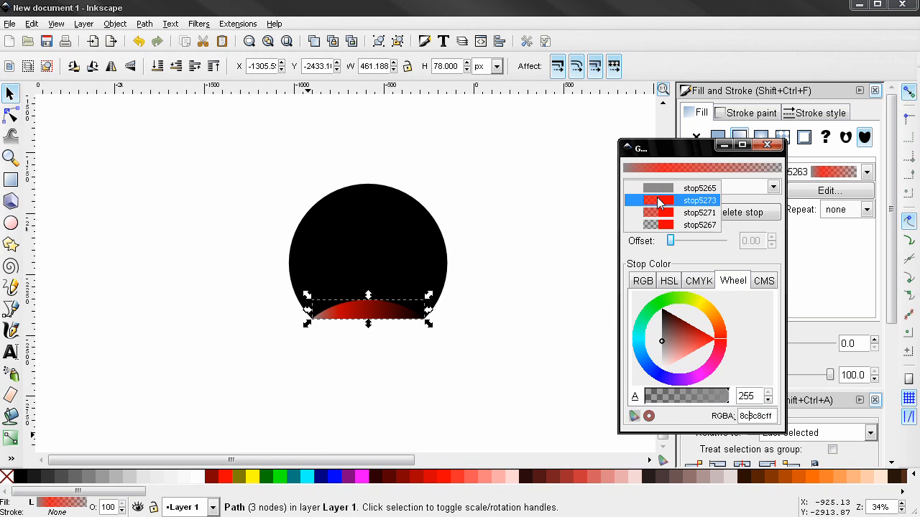
{"action": "left_click", "coordinate": [655, 218]}
{"action": "left_click_drag", "start_coordinate": [676, 353], "coordinate": [652, 392]}
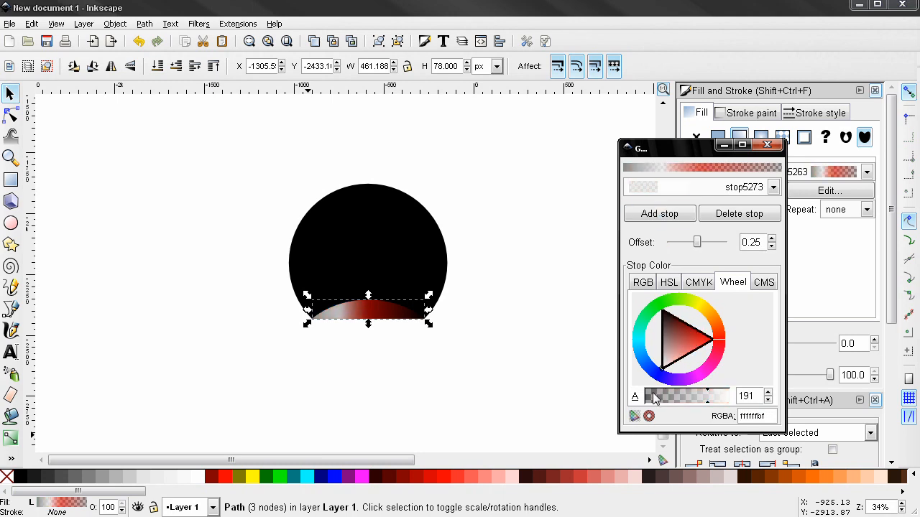
{"action": "left_click_drag", "start_coordinate": [708, 407], "coordinate": [747, 405]}
{"action": "left_click", "coordinate": [726, 393]}
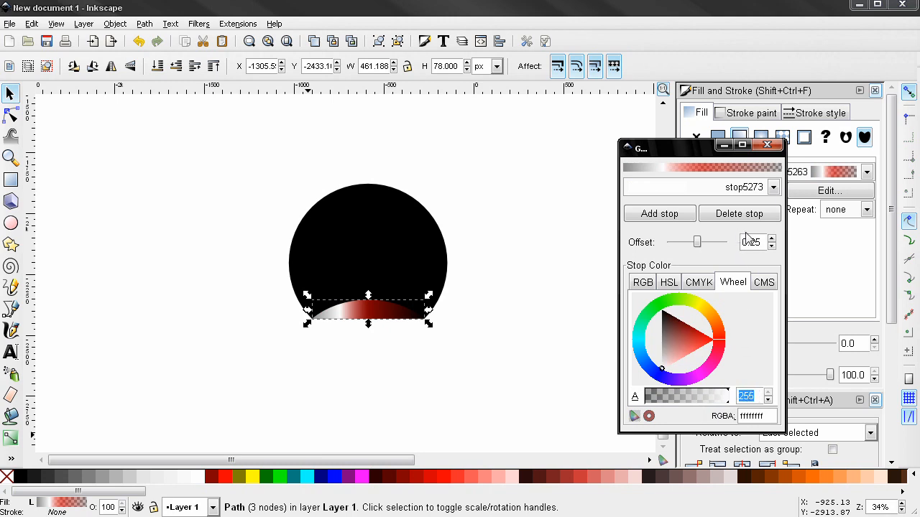
{"action": "left_click_drag", "start_coordinate": [752, 239], "coordinate": [756, 242]}
{"action": "type", "text": "44"}
{"action": "key", "text": "Return"}
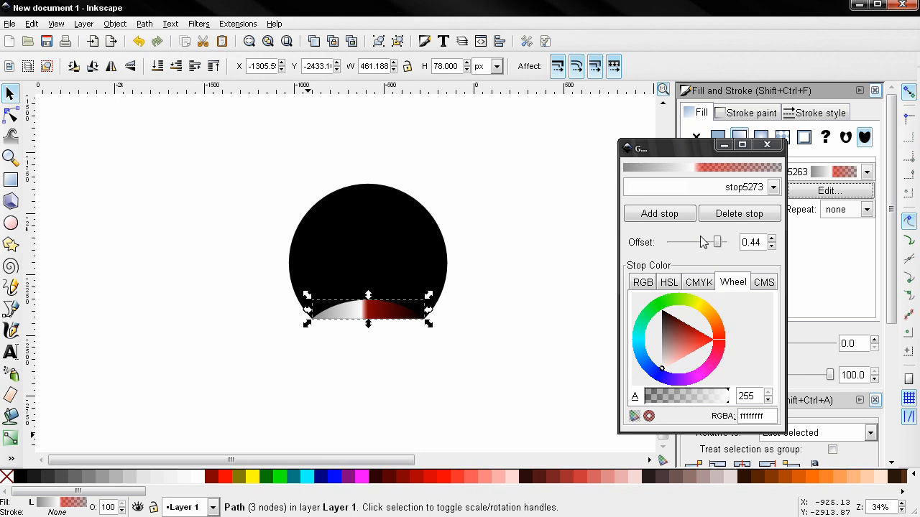
Set stop5271 to light grey bfbfbfff at offset 0.70.
{"action": "left_click", "coordinate": [773, 187]}
{"action": "left_click", "coordinate": [668, 199]}
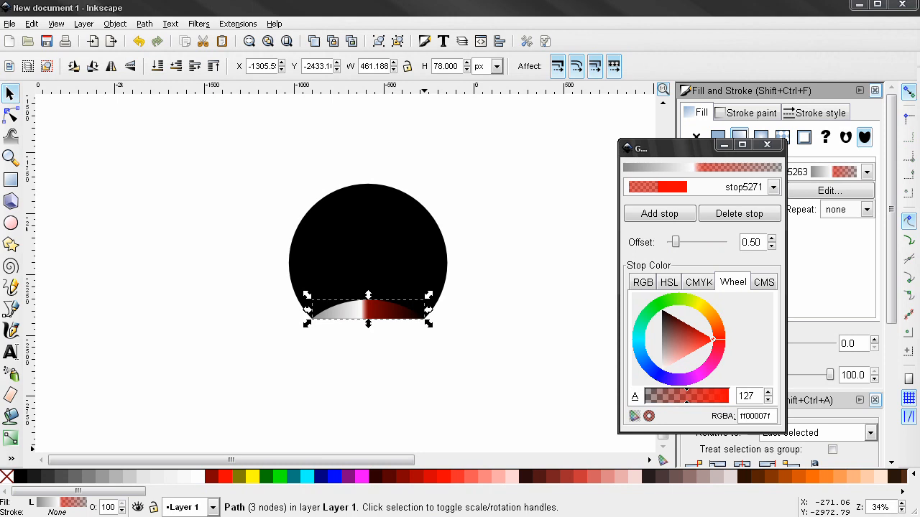
{"action": "double_click", "coordinate": [750, 414]}
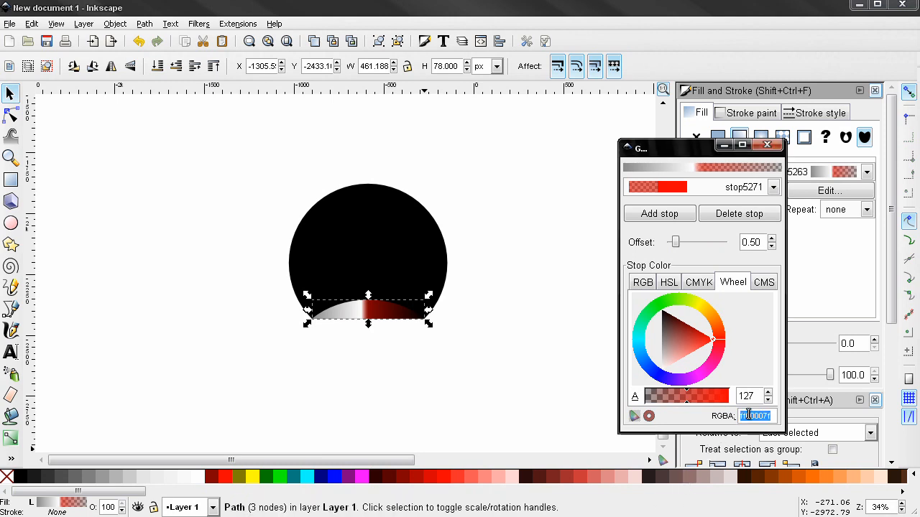
{"action": "type", "text": "bfbfbfff"}
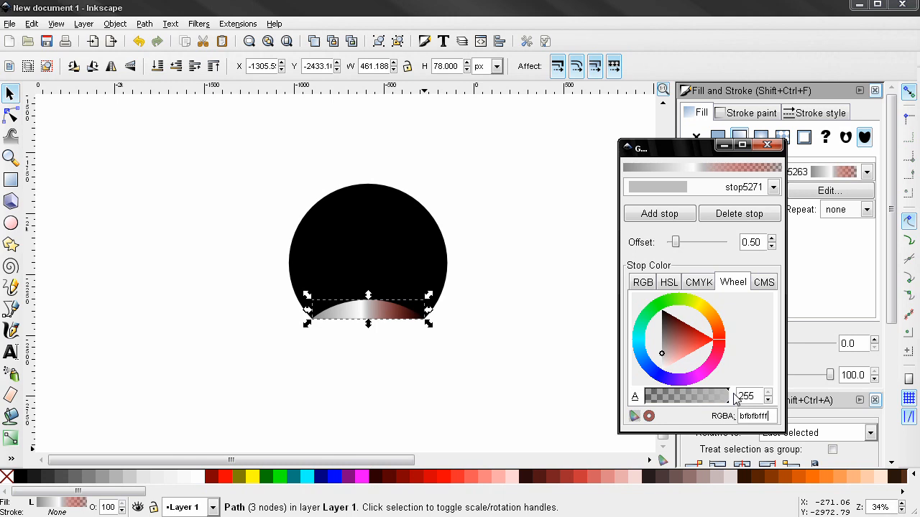
{"action": "double_click", "coordinate": [754, 242]}
{"action": "type", "text": "70"}
{"action": "key", "text": "Return"}
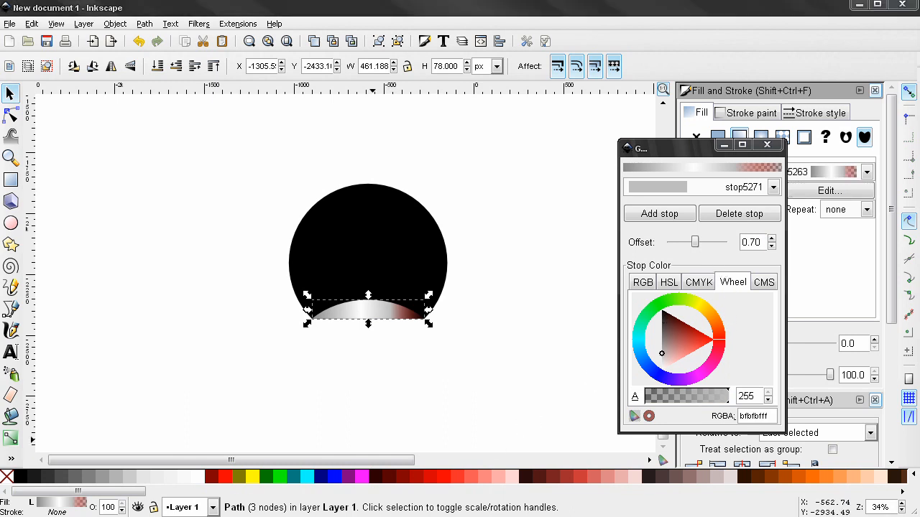
Set the last stop, stop5267, to dark grey 696565ff and close the gradient editor.
{"action": "left_click", "coordinate": [687, 194]}
{"action": "left_click", "coordinate": [688, 201]}
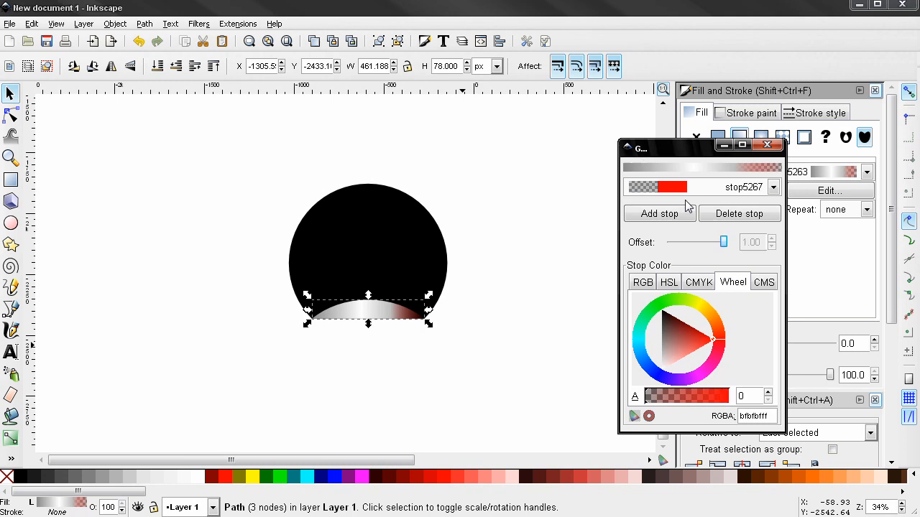
{"action": "double_click", "coordinate": [750, 416]}
{"action": "type", "text": "696565ff"}
{"action": "key", "text": "Return"}
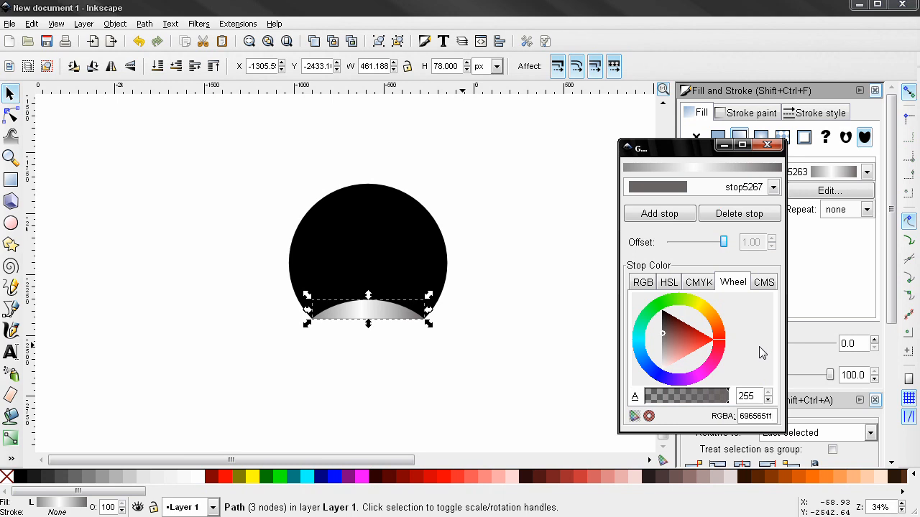
{"action": "left_click", "coordinate": [766, 146]}
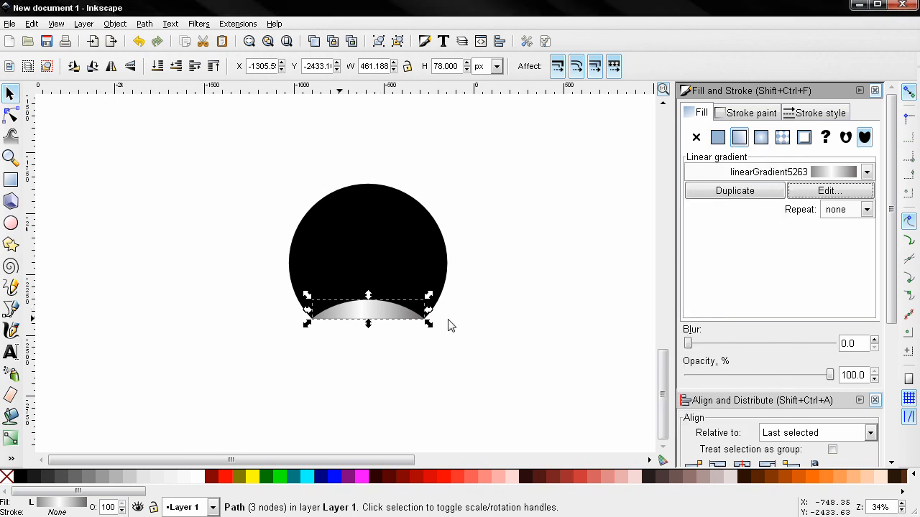
Zoom in on the cap's lower edge and select its bottom nodes with the Node tool.
{"action": "scroll", "coordinate": [446, 324], "scroll_direction": "up", "scroll_amount": 4}
{"action": "left_click_drag", "start_coordinate": [390, 317], "coordinate": [632, 370]}
{"action": "scroll", "coordinate": [557, 359], "scroll_direction": "up", "scroll_amount": 1}
{"action": "scroll", "coordinate": [632, 374], "scroll_direction": "down", "scroll_amount": 1}
{"action": "scroll", "coordinate": [628, 376], "scroll_direction": "right", "scroll_amount": 2}
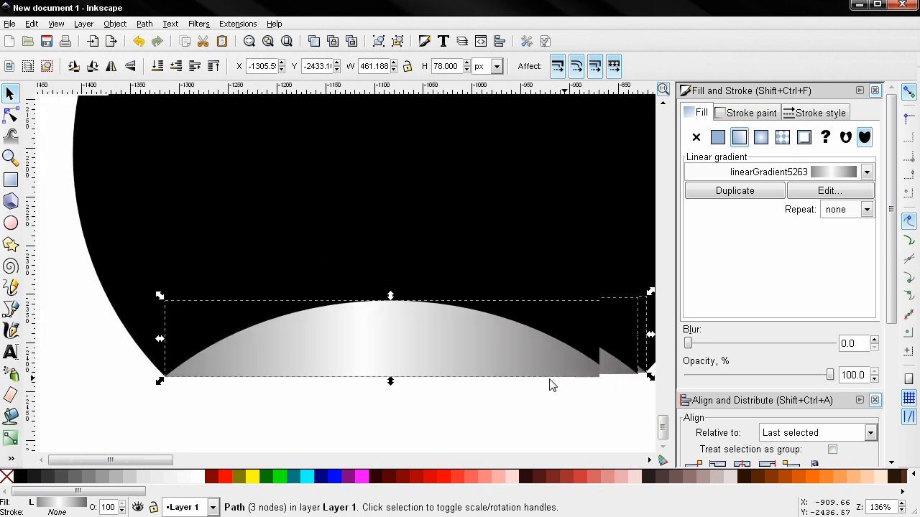
{"action": "left_click", "coordinate": [11, 116]}
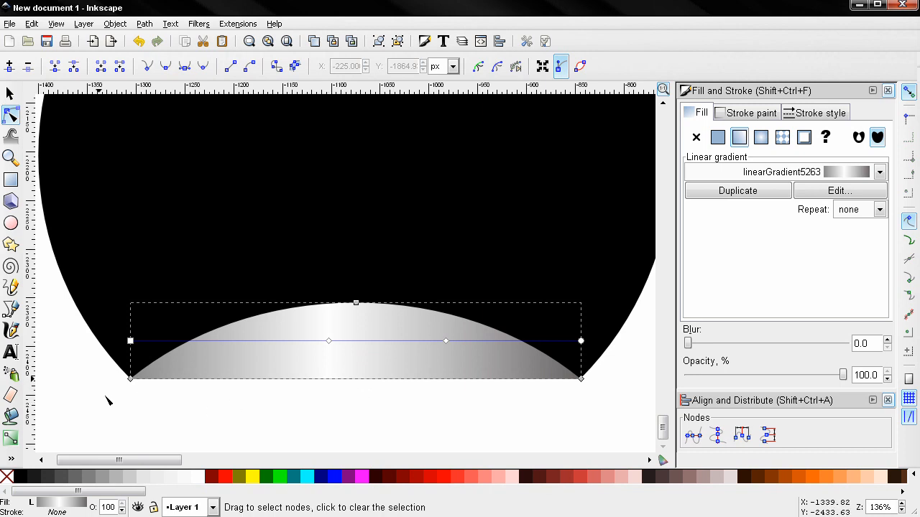
{"action": "left_click_drag", "start_coordinate": [622, 415], "coordinate": [98, 352]}
Insert a symmetric middle node on the bottom edge, nudge it down, and lengthen its handles.
{"action": "left_click", "coordinate": [9, 66]}
{"action": "left_click", "coordinate": [356, 380]}
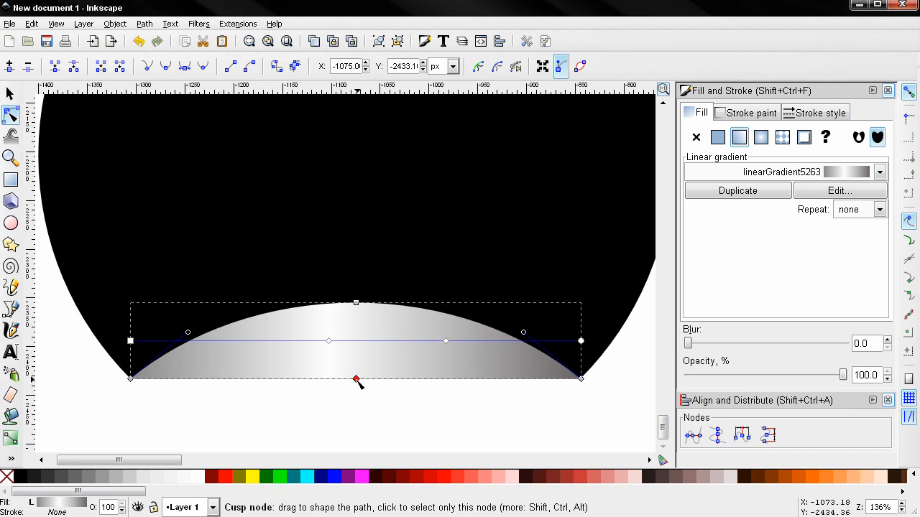
{"action": "left_click", "coordinate": [185, 66]}
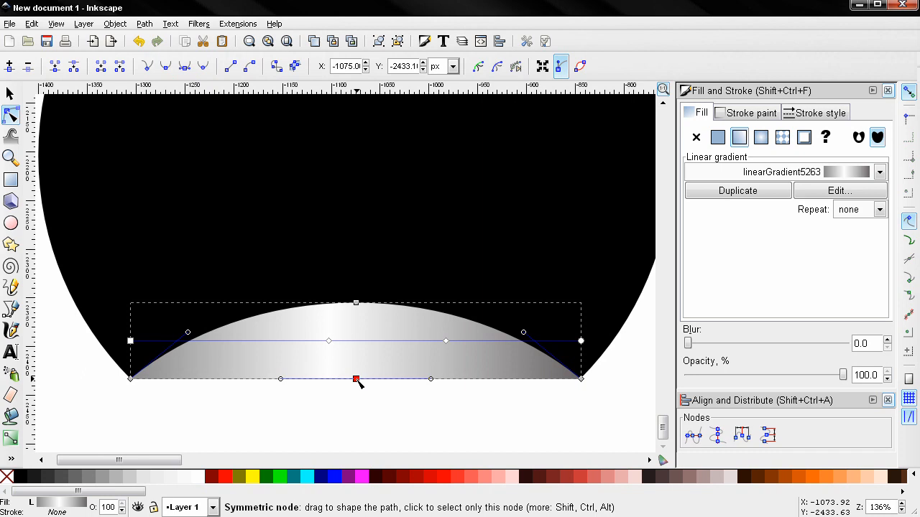
{"action": "left_click_drag", "start_coordinate": [358, 381], "coordinate": [357, 384]}
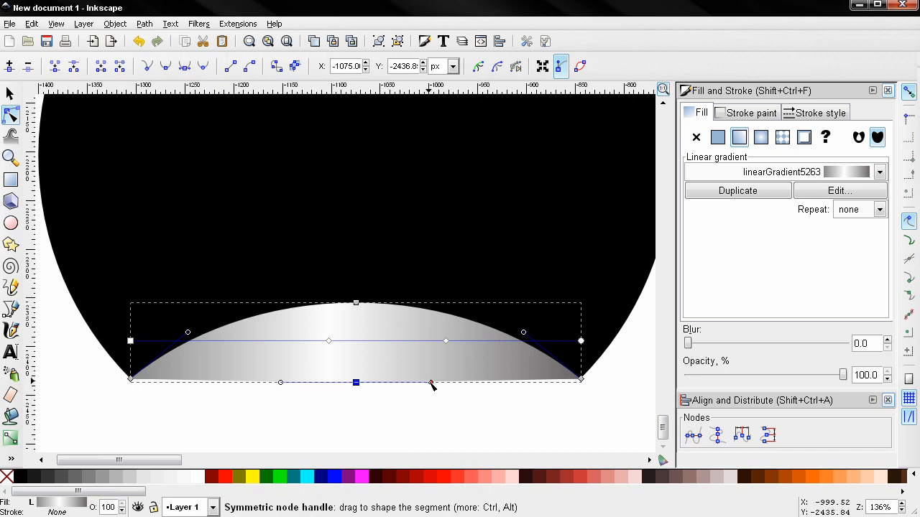
{"action": "left_click_drag", "start_coordinate": [430, 384], "coordinate": [573, 384]}
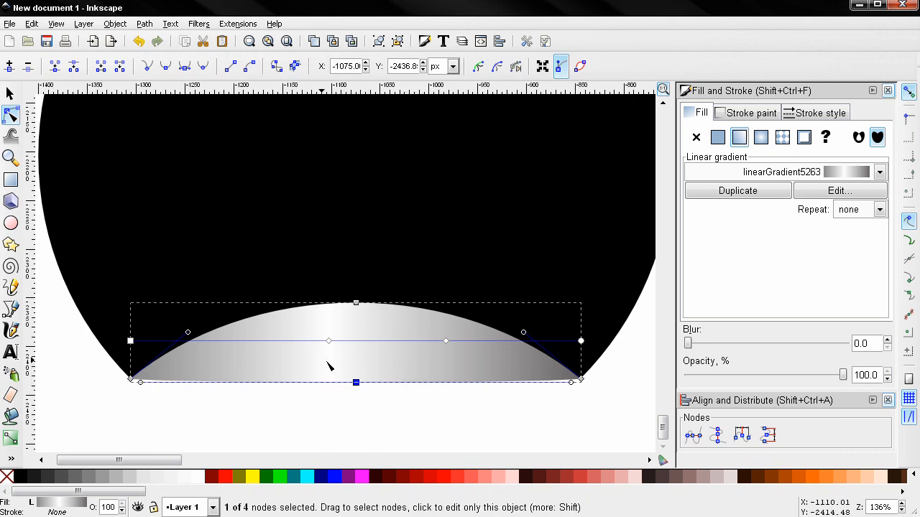
{"action": "left_click", "coordinate": [13, 441]}
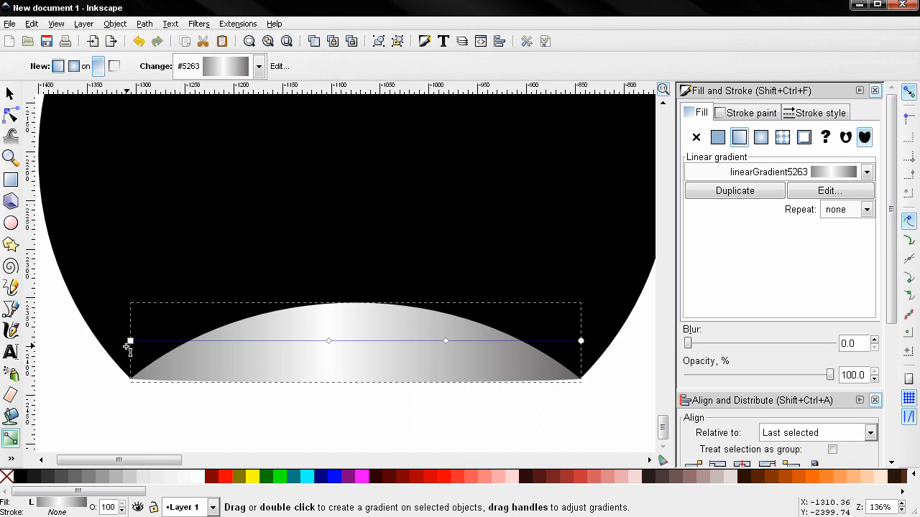
Drag the gradient start to the cap's top centre and the end to its bottom centre.
{"action": "left_click_drag", "start_coordinate": [131, 341], "coordinate": [355, 300]}
{"action": "left_click", "coordinate": [355, 301]}
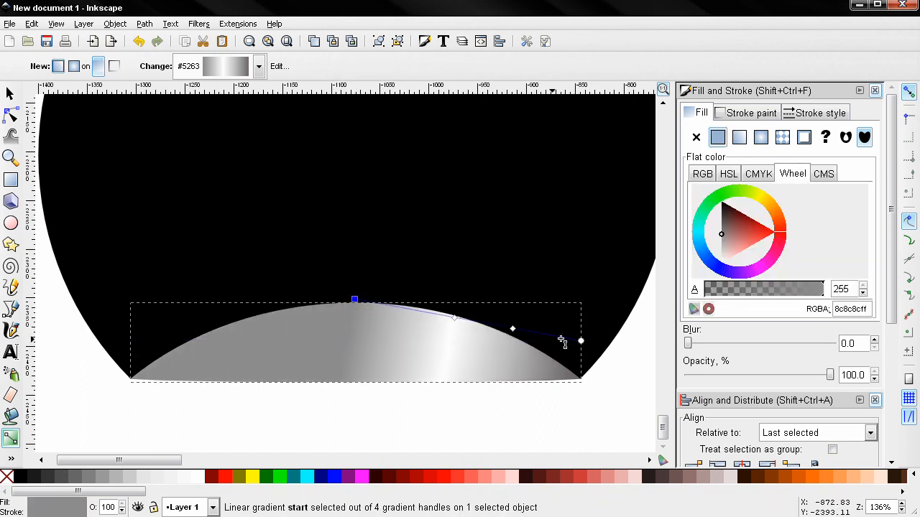
{"action": "left_click_drag", "start_coordinate": [581, 342], "coordinate": [354, 380]}
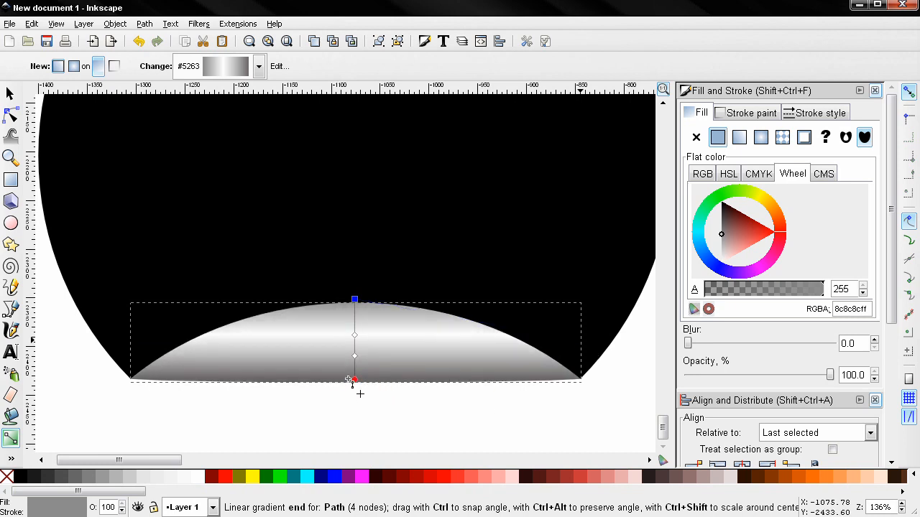
{"action": "left_click", "coordinate": [352, 379]}
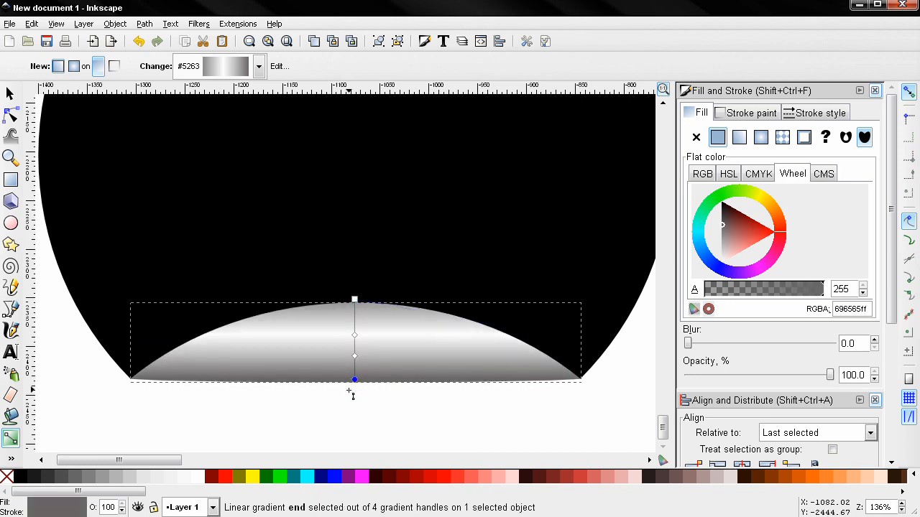
{"action": "scroll", "coordinate": [354, 392], "scroll_direction": "up", "scroll_amount": 2}
{"action": "scroll", "coordinate": [359, 394], "scroll_direction": "up", "scroll_amount": 1}
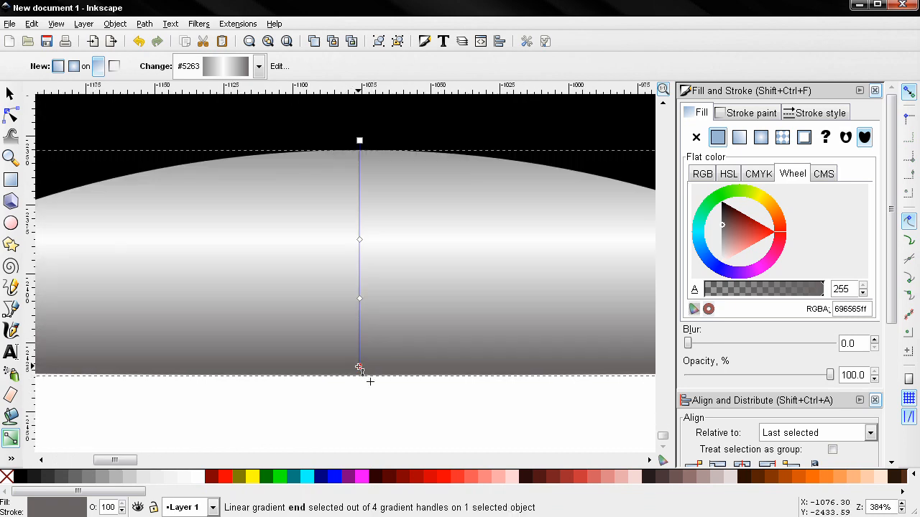
{"action": "left_click", "coordinate": [360, 368]}
Deselect everything and centre the finished sticker in view.
{"action": "scroll", "coordinate": [360, 374], "scroll_direction": "down", "scroll_amount": 4}
{"action": "key", "text": "s"}
{"action": "left_click", "coordinate": [96, 247]}
{"action": "scroll", "coordinate": [127, 287], "scroll_direction": "down", "scroll_amount": 1}
{"action": "left_click_drag", "start_coordinate": [127, 288], "coordinate": [186, 366]}
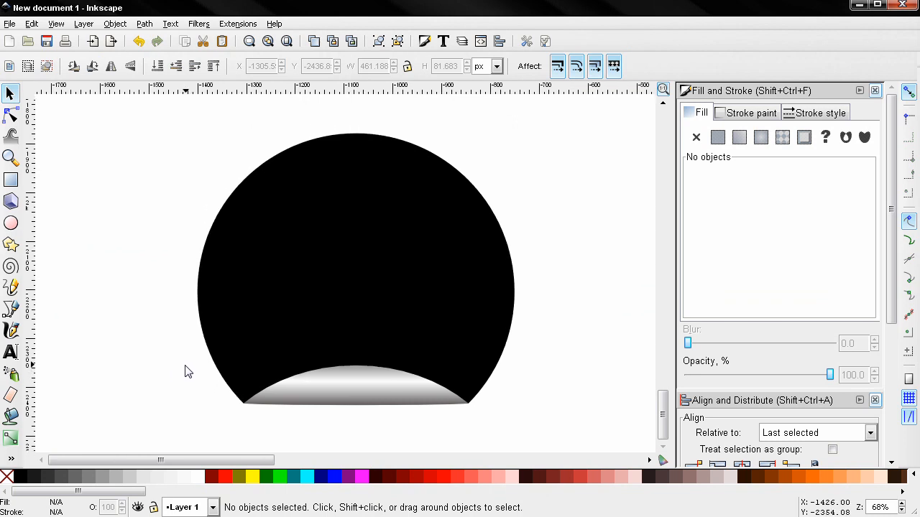